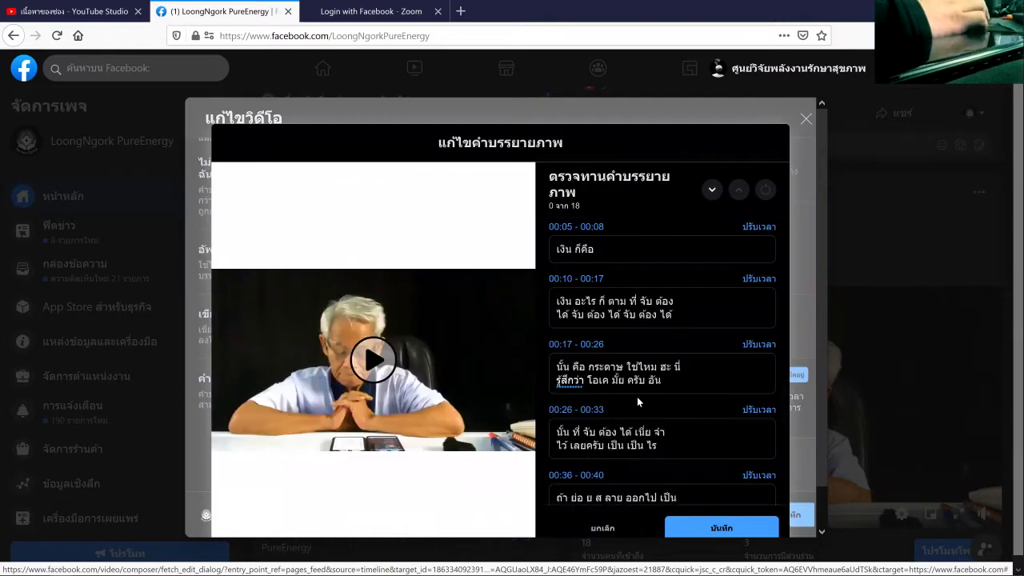
Preview the video's opening seconds, and close up the spaced letters in the 00:46–00:49 caption so each word reads เผา
left_click(372, 365)
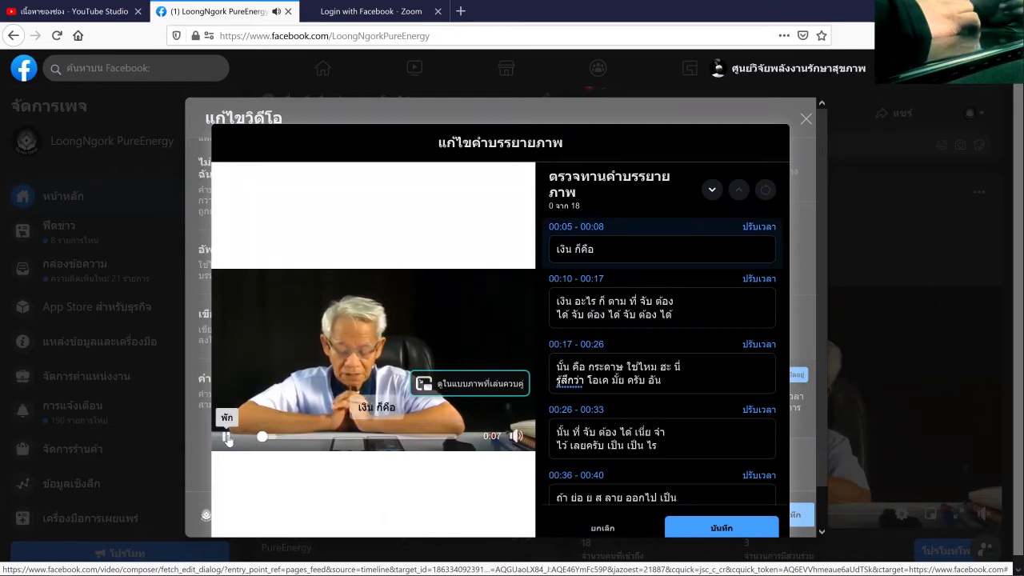
key("space")
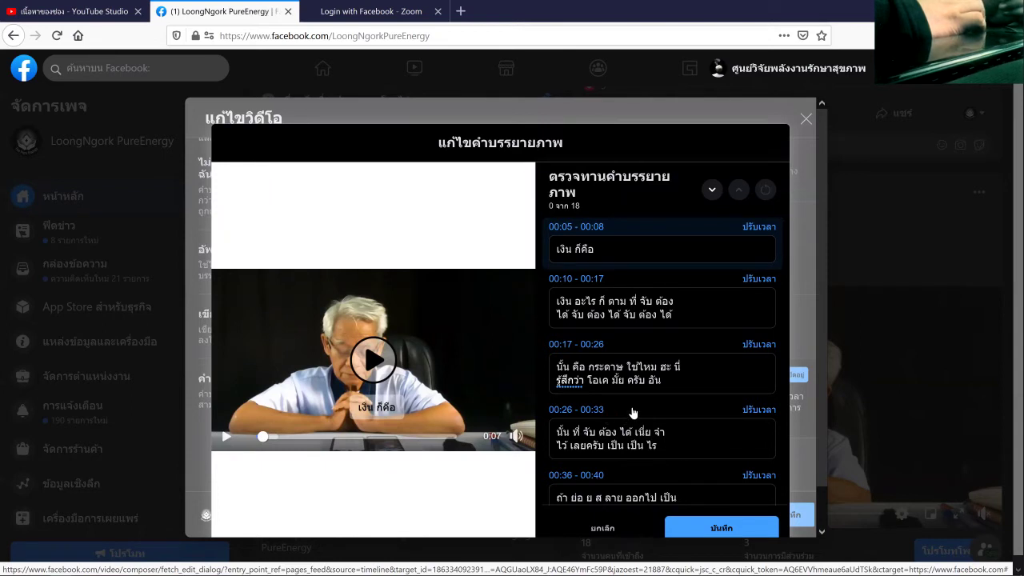
scroll(632, 412, "down", 4)
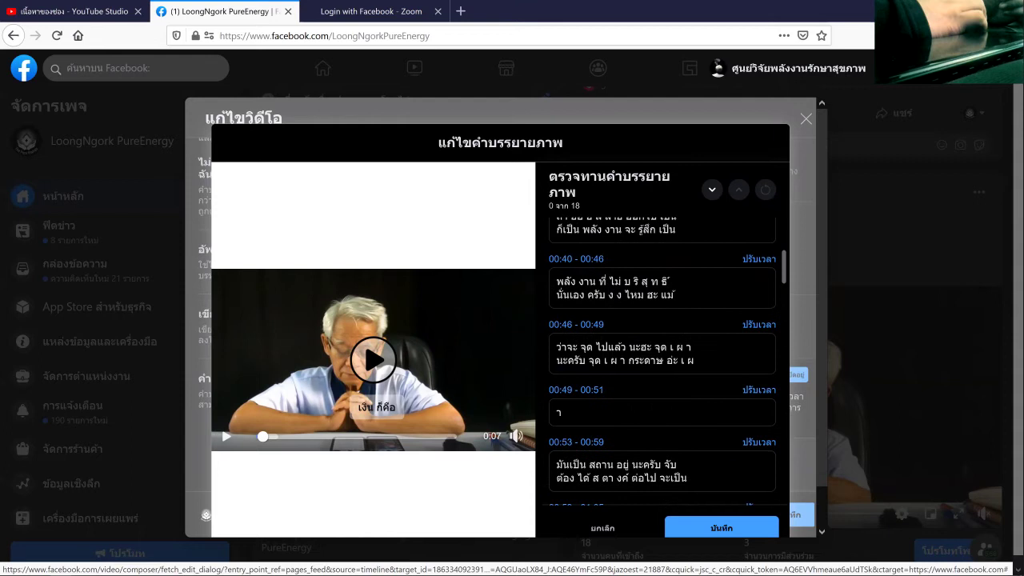
left_click(558, 412)
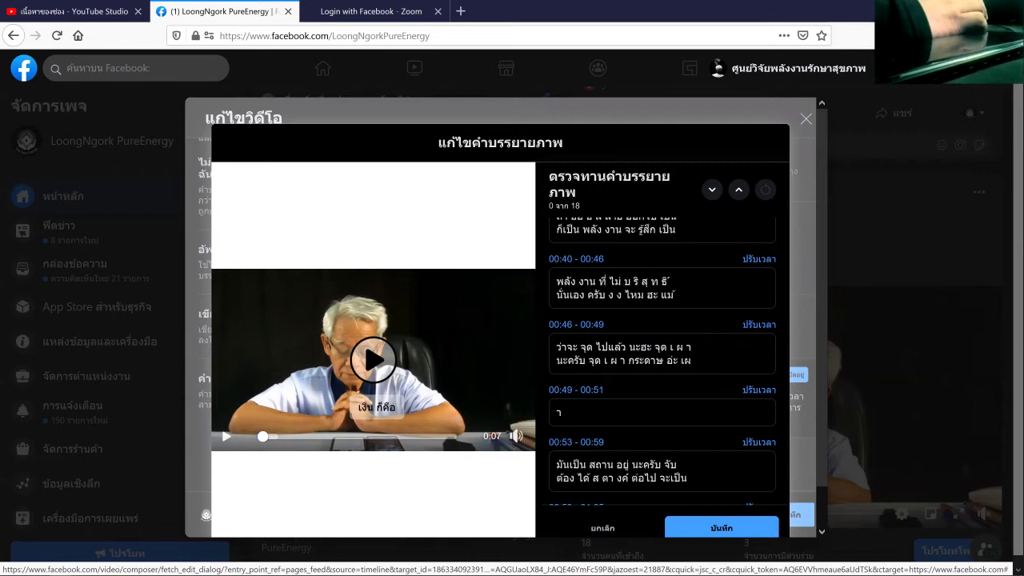
key("BackSpace")
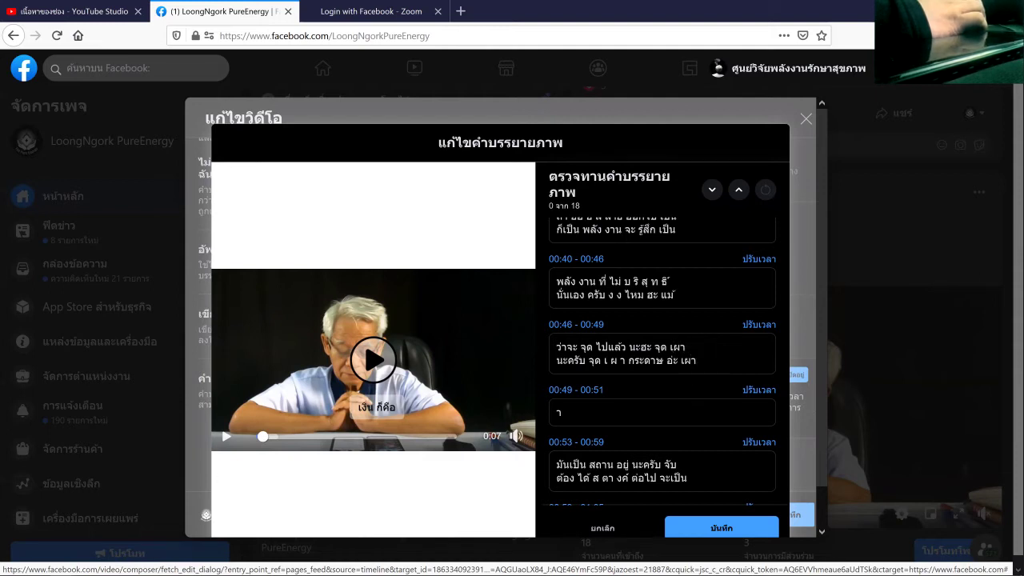
key("Delete")
key("Delete")
key("Delete")
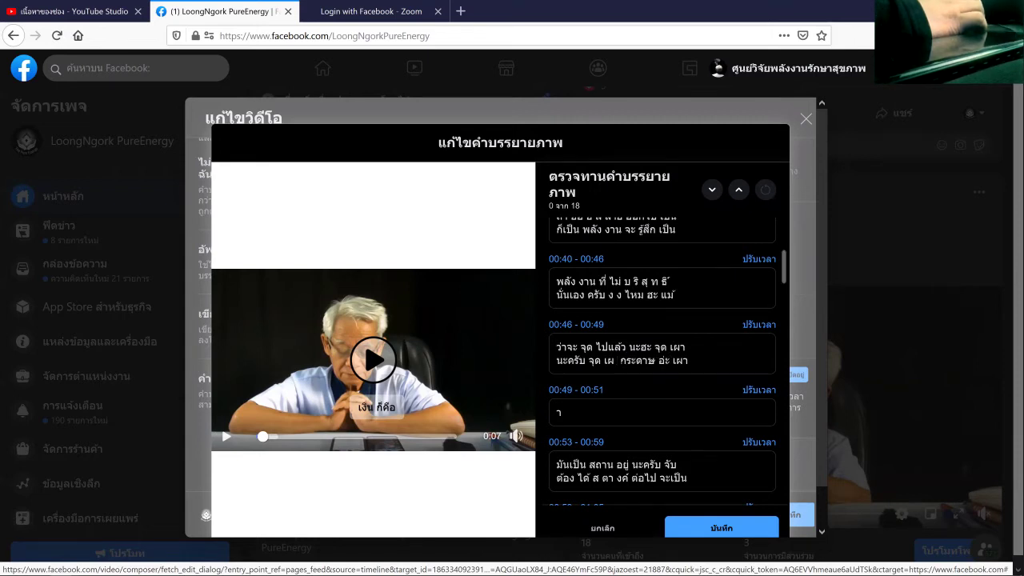
type("า")
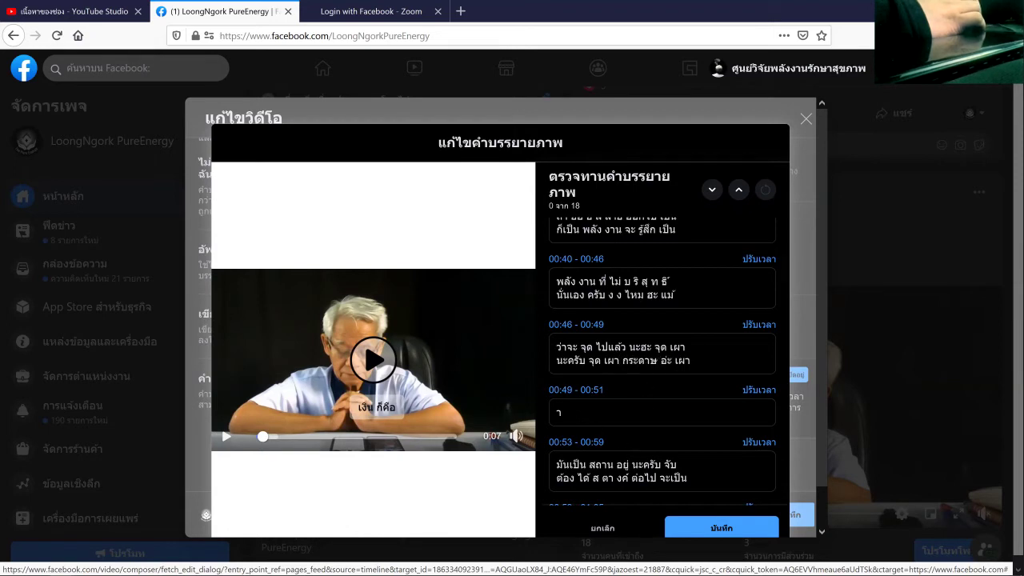
Review the remaining captions through 01:25, and save the edited captions
scroll(662, 360, "down", 4)
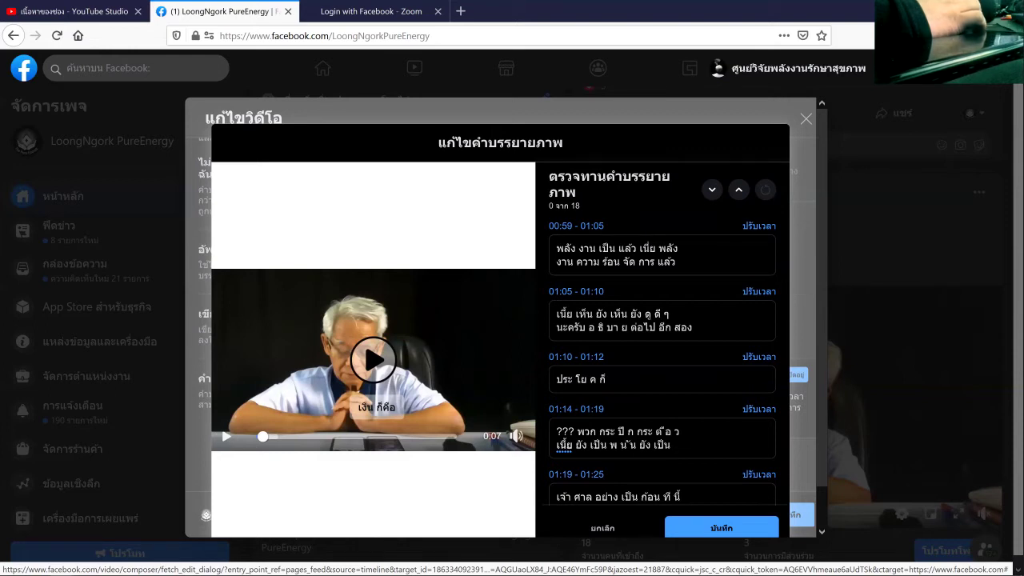
scroll(663, 360, "down", 3)
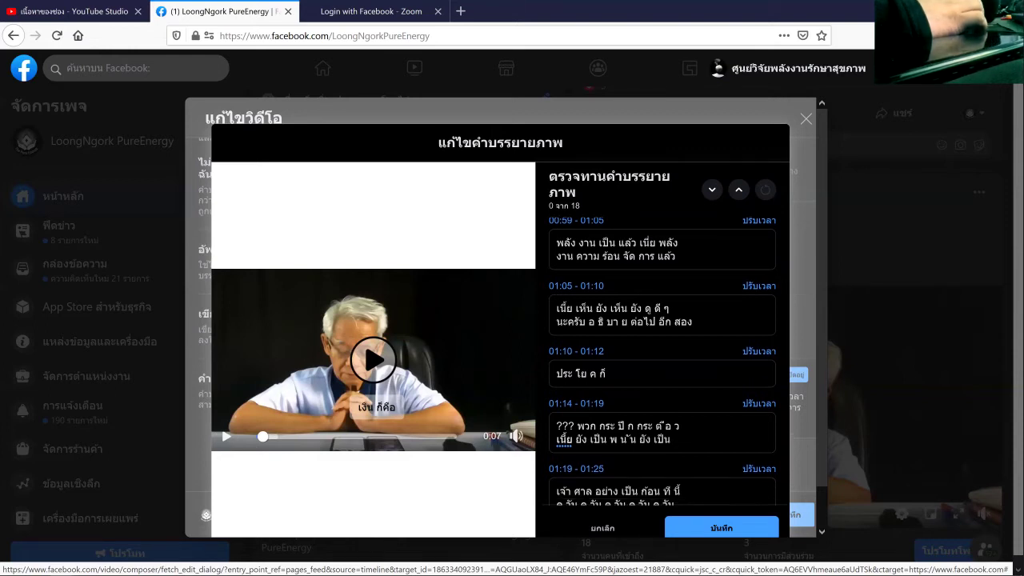
left_click(720, 528)
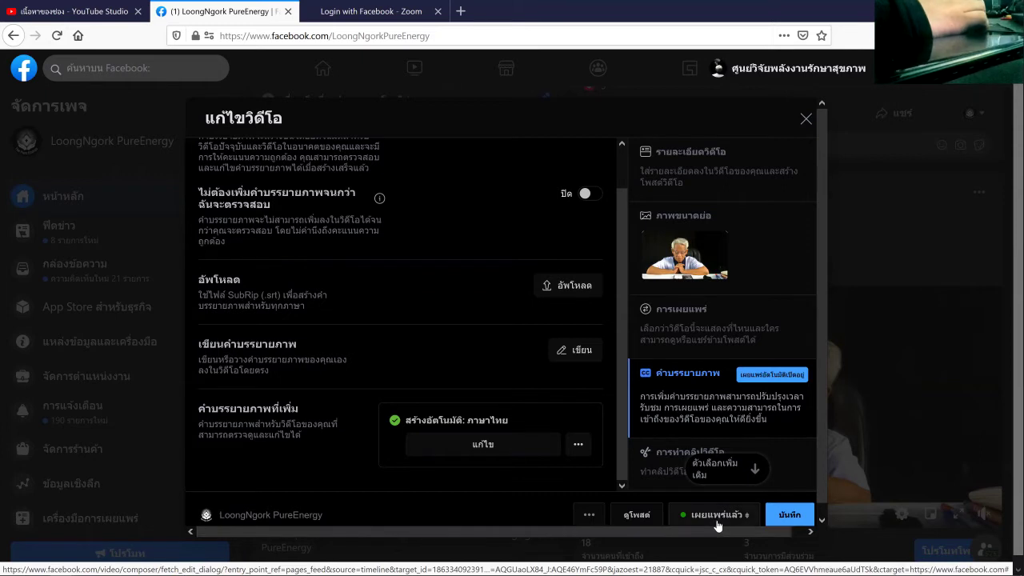
Download the auto-generated Thai captions as an SRT file saved to disk, and save the video's edits
left_click(581, 446)
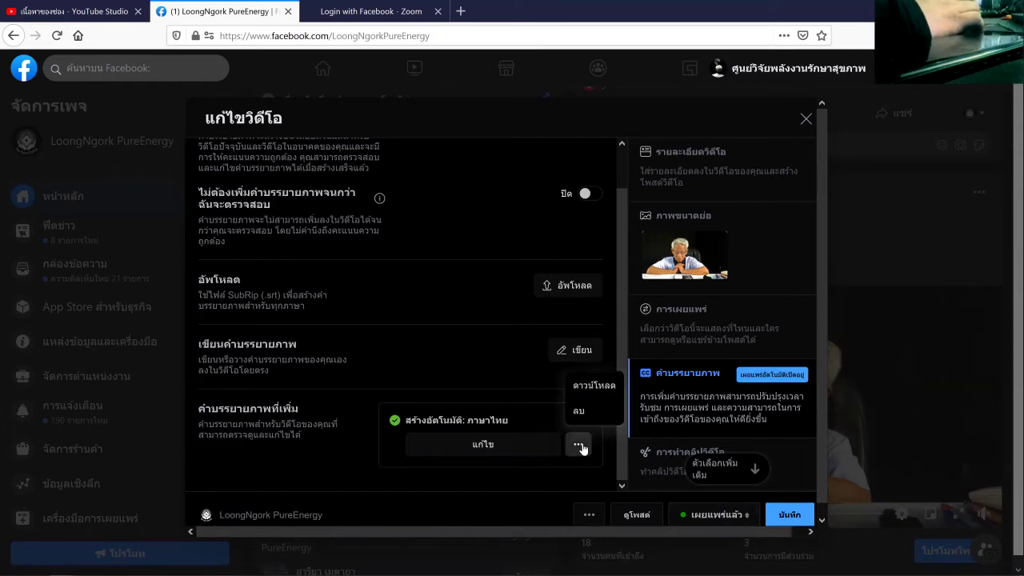
left_click(585, 391)
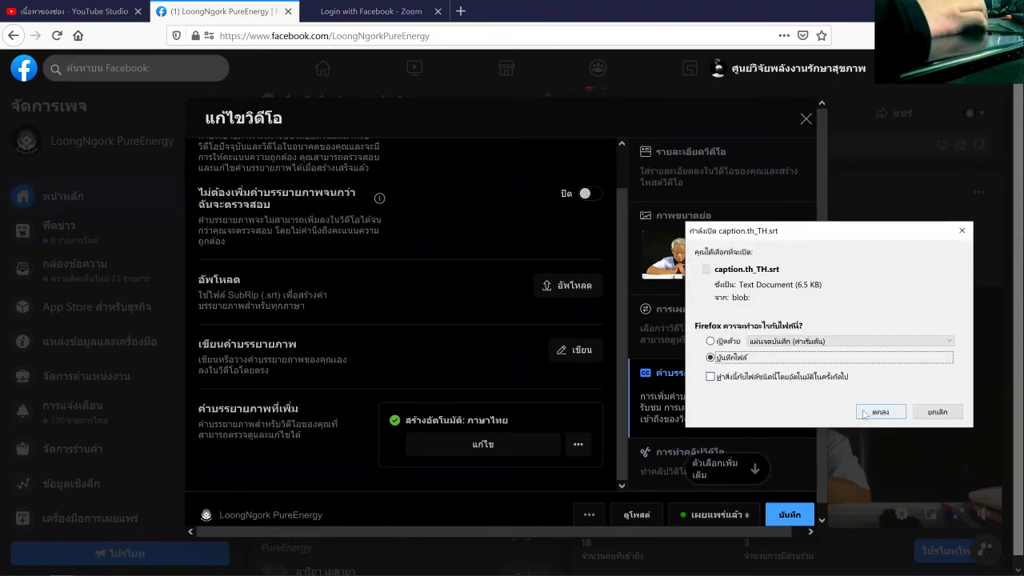
left_click(878, 412)
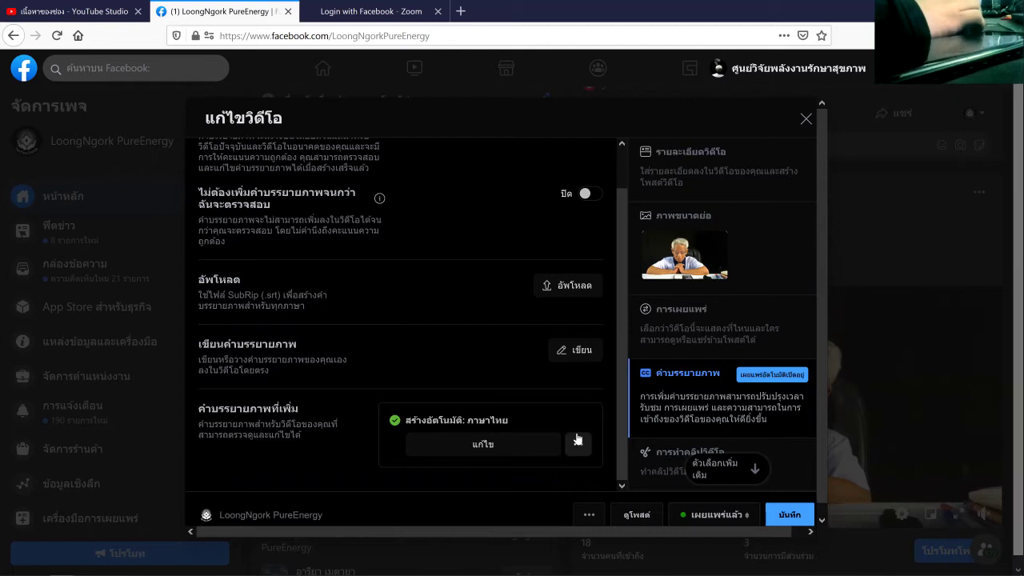
scroll(759, 425, "down", 2)
left_click(770, 519)
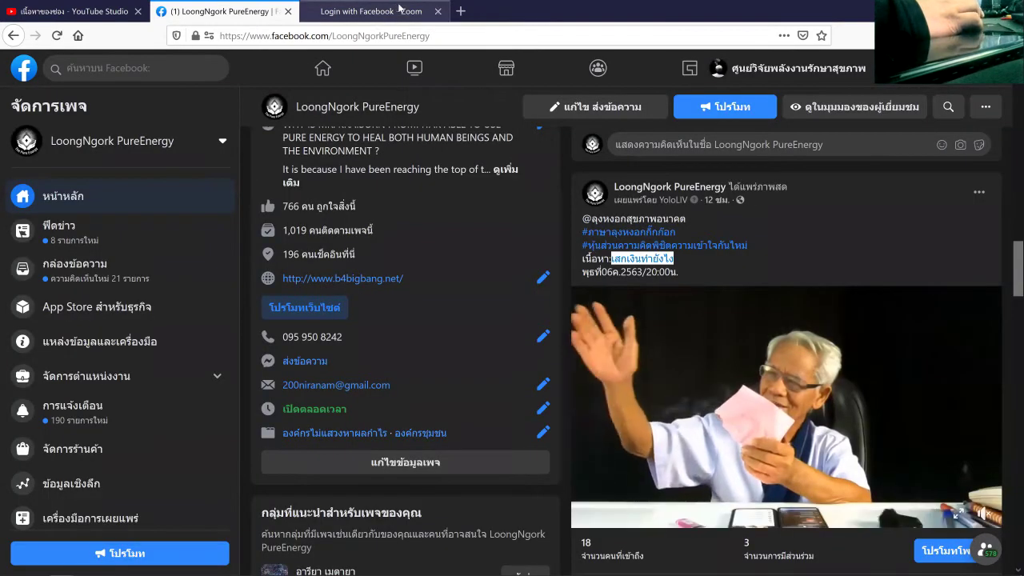
Open YouTube in a new browser tab and start a new video upload in YouTube Studio
left_click(399, 10)
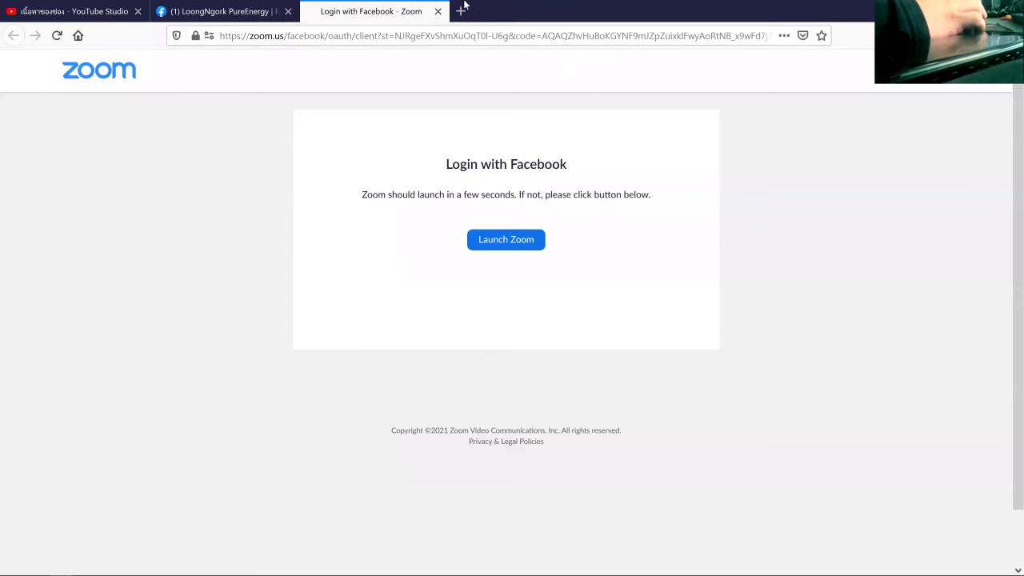
left_click(462, 11)
left_click(312, 245)
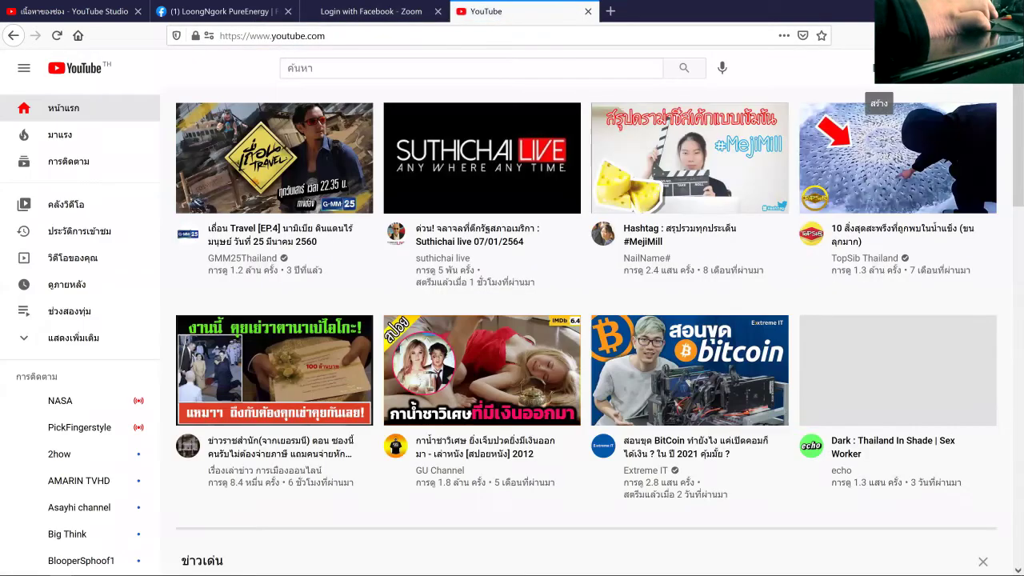
left_click(873, 68)
left_click(888, 97)
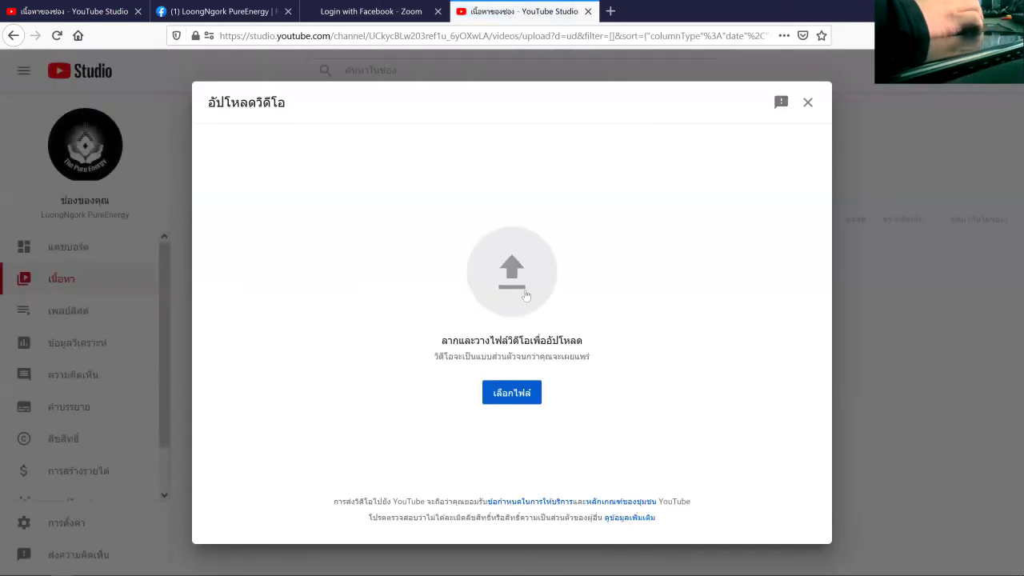
Choose the video file เสกเงินทำยังไง from the desktop and upload it
left_click(521, 285)
left_click(71, 182)
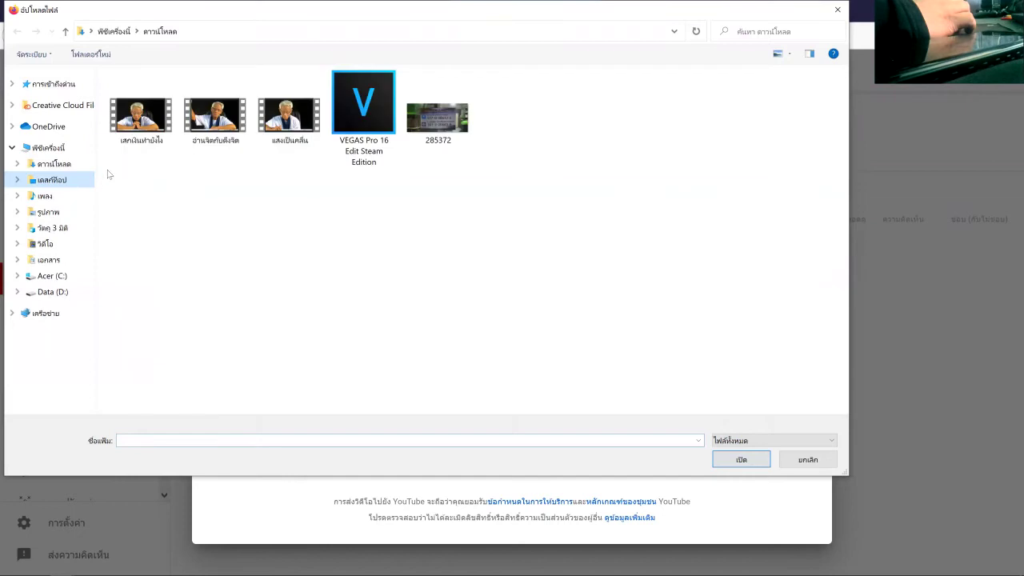
left_click(121, 136)
left_click(741, 459)
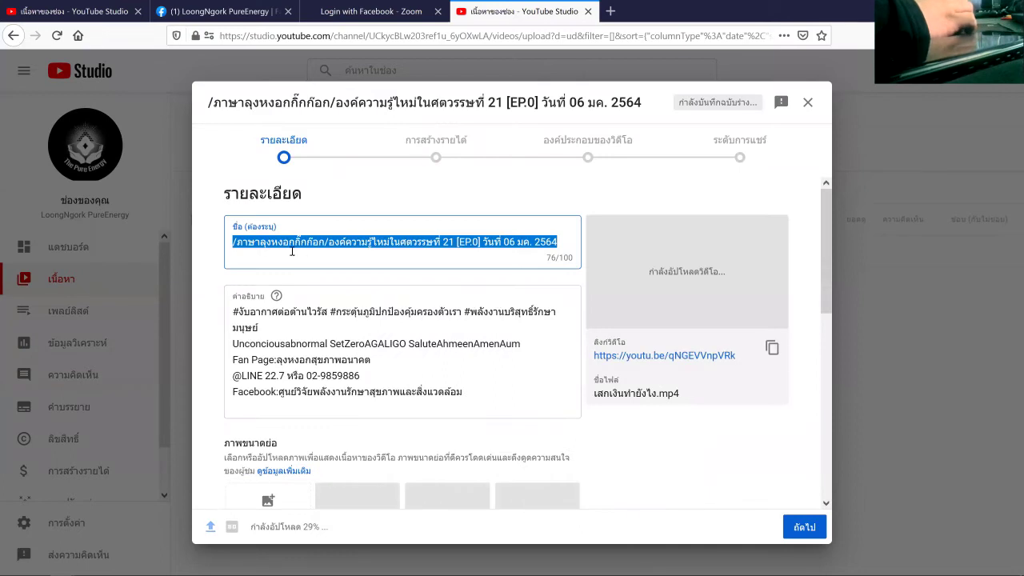
Paste the copied topic เสกเงินทำยังไง at the very beginning of the prefilled video title
left_click(233, 242)
right_click(232, 241)
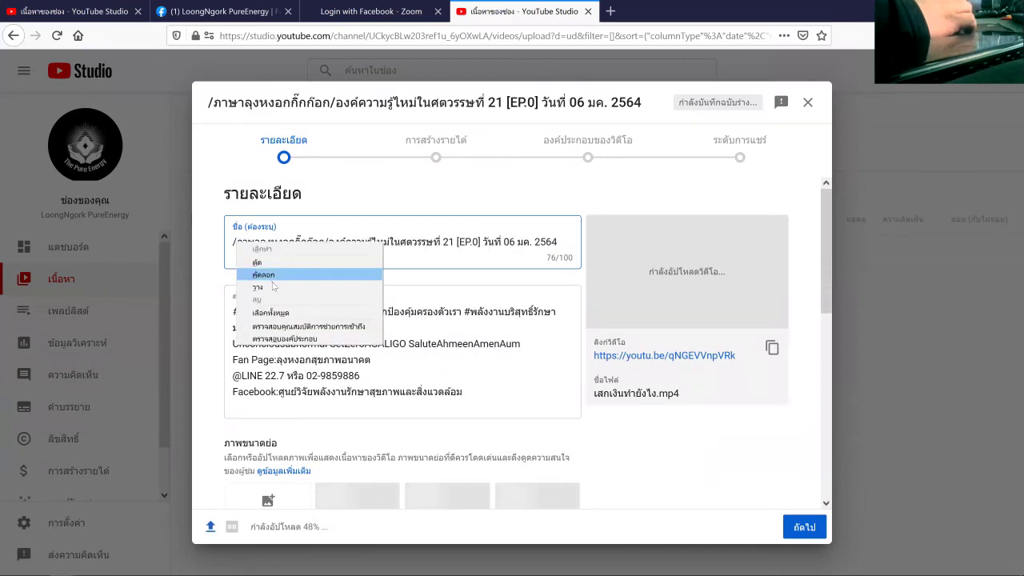
left_click(320, 286)
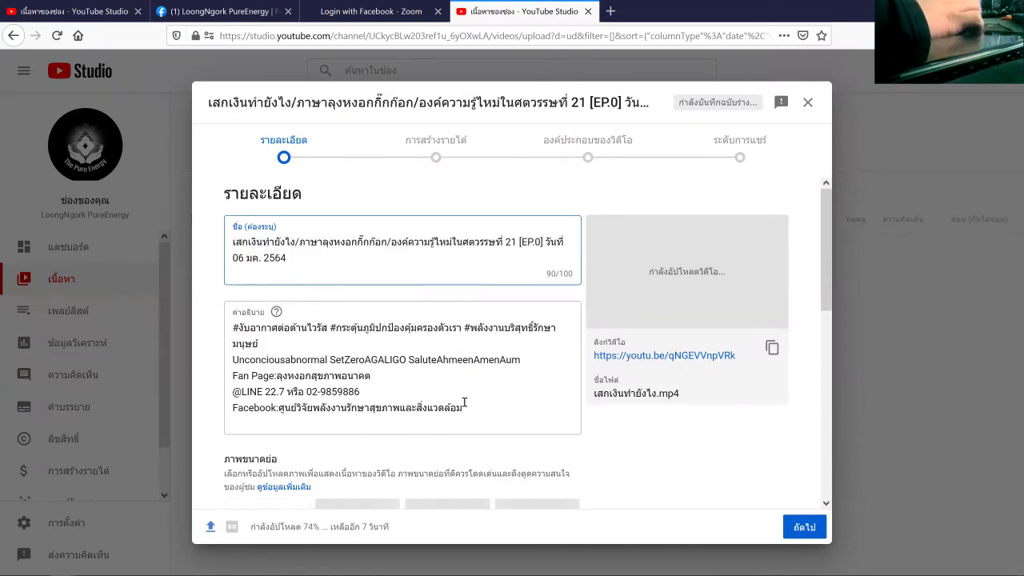
Add the video to the ช่วงสองทุ่ม playlist
scroll(271, 372, "down", 10)
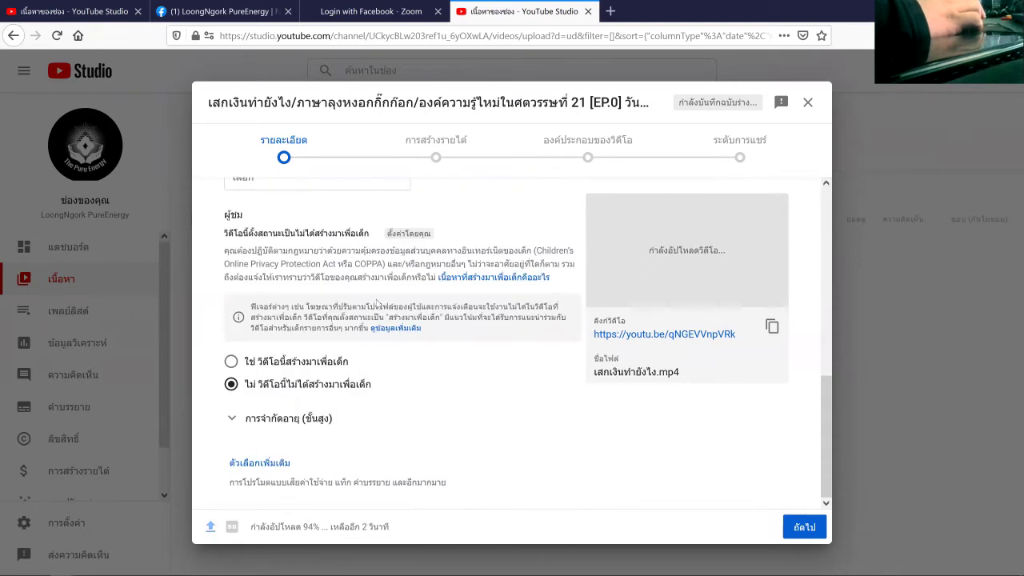
scroll(378, 303, "up", 2)
left_click(373, 304)
left_click(309, 304)
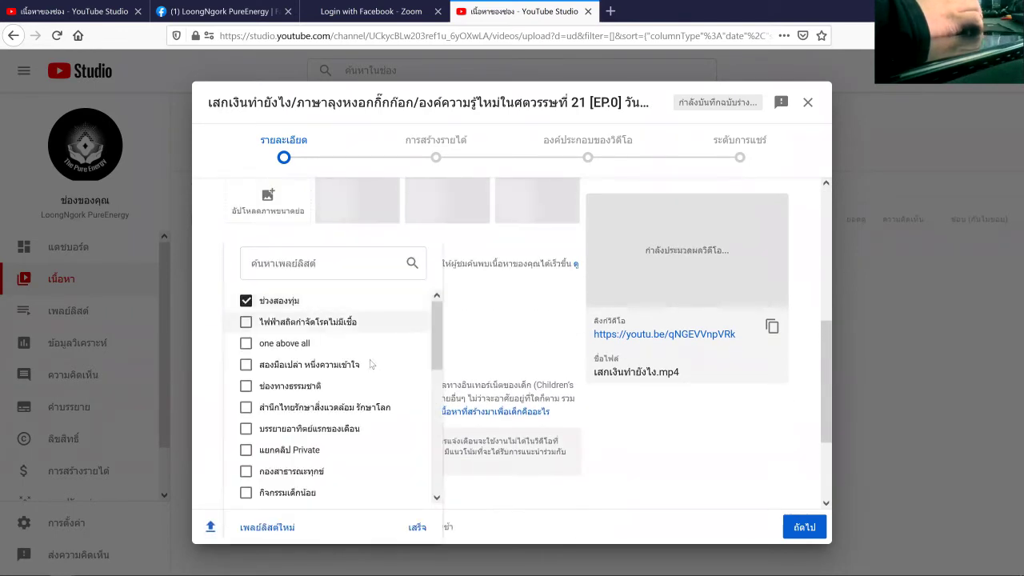
left_click(416, 527)
Turn monetization on (เปิด) for the video
left_click(445, 153)
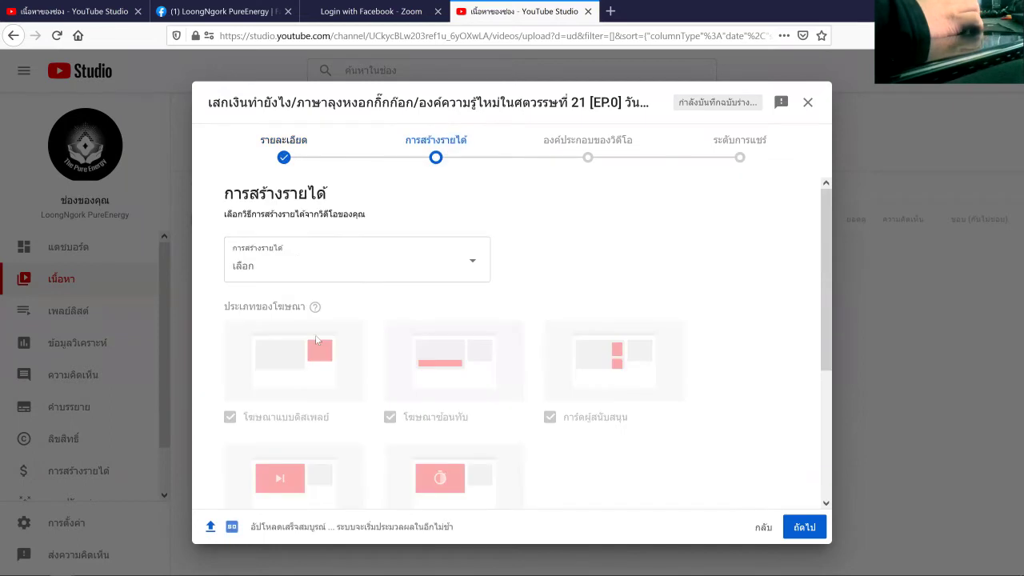
left_click(280, 266)
left_click(265, 258)
left_click(413, 327)
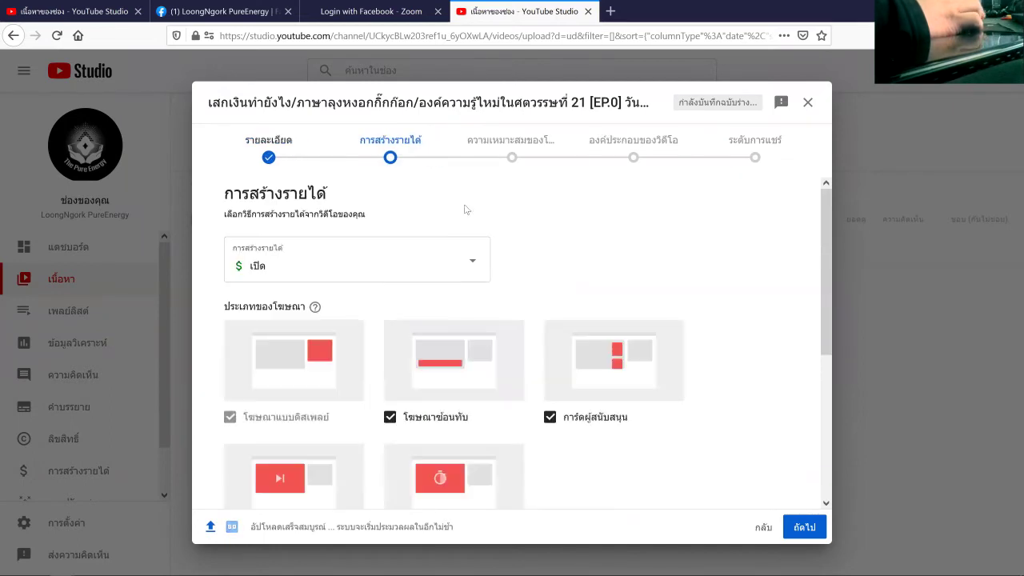
Declare in the ad suitability check that none of the listed content types apply (ไม่ใช่ทั้งหมดข้างต้น)
left_click(513, 144)
scroll(320, 480, "down", 10)
left_click(235, 482)
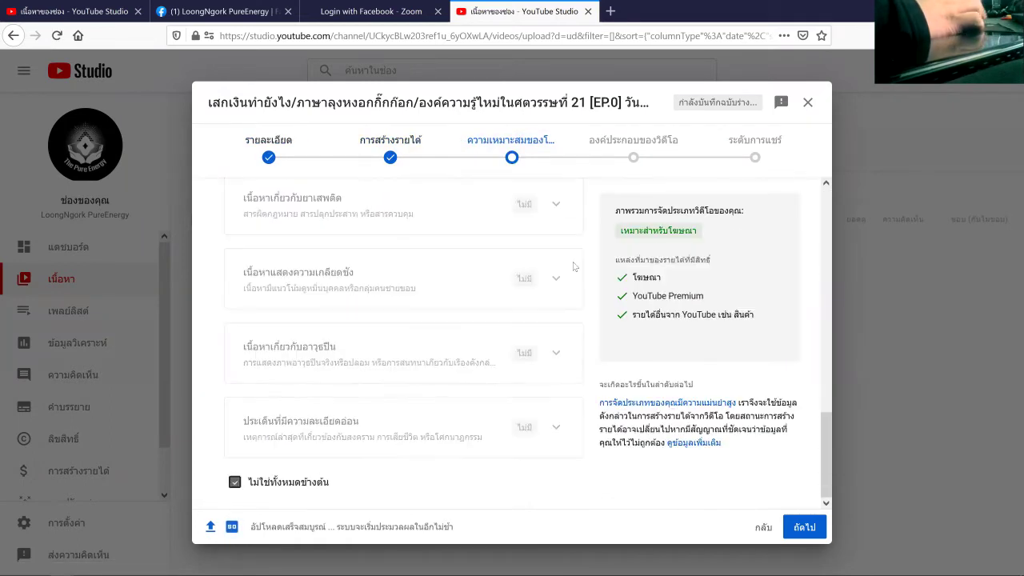
Set the video's visibility to public (สาธารณะ), save it for publishing, and dismiss the processing notice
left_click(634, 150)
left_click(755, 154)
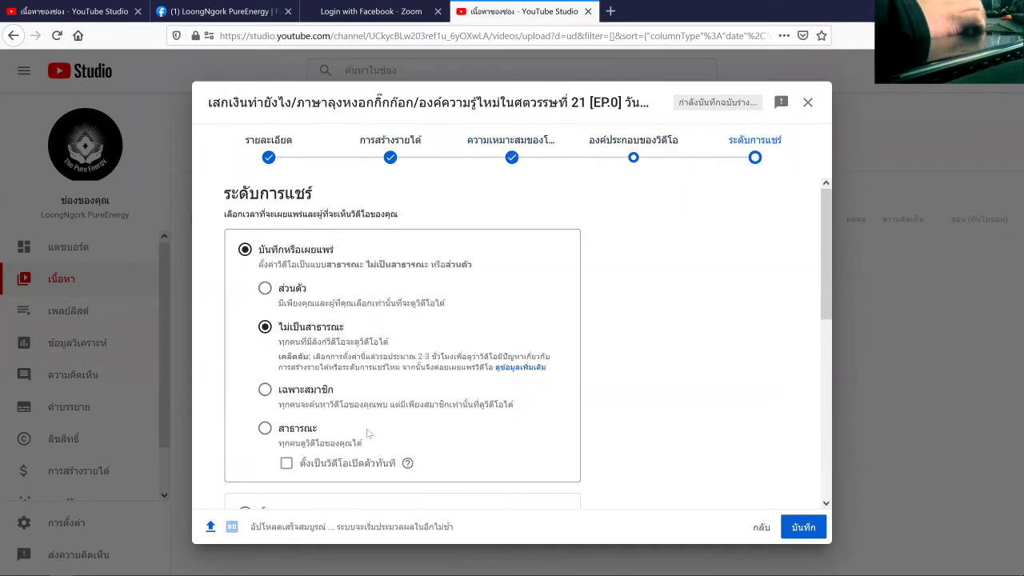
left_click(289, 428)
left_click(789, 528)
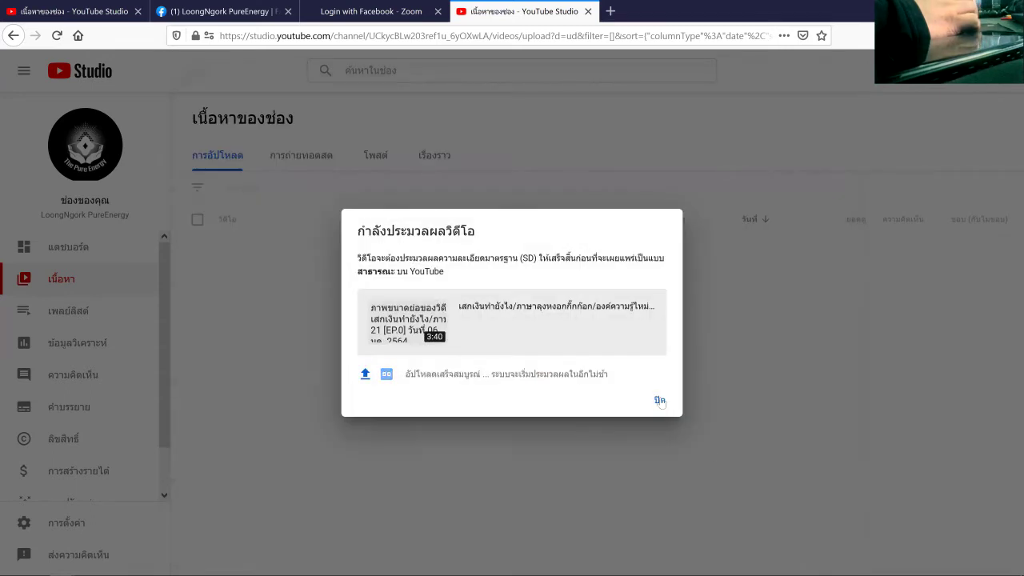
left_click(660, 401)
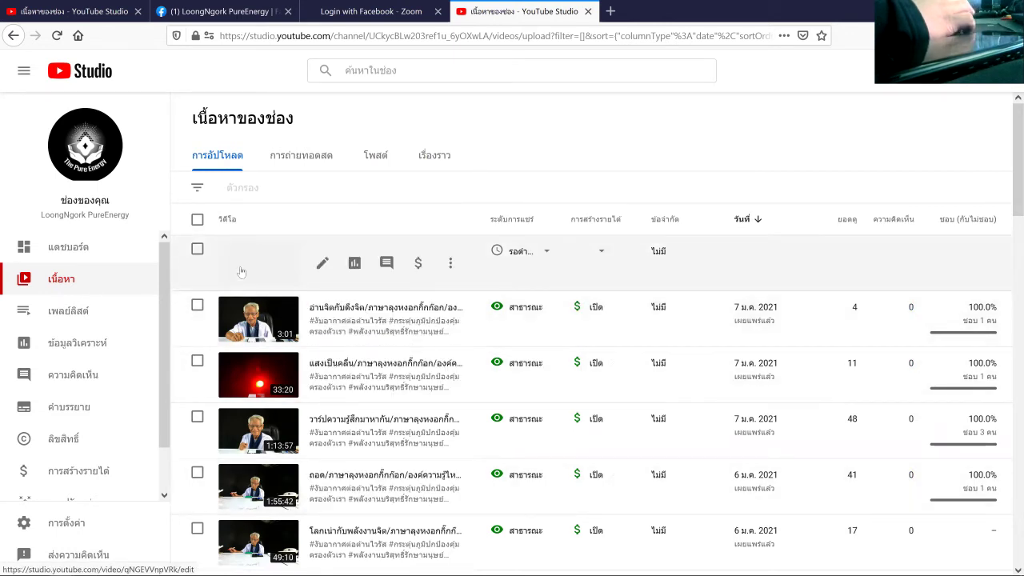
Open the newly uploaded video's subtitles page and start adding captions for its Thai language entry
left_click(241, 272)
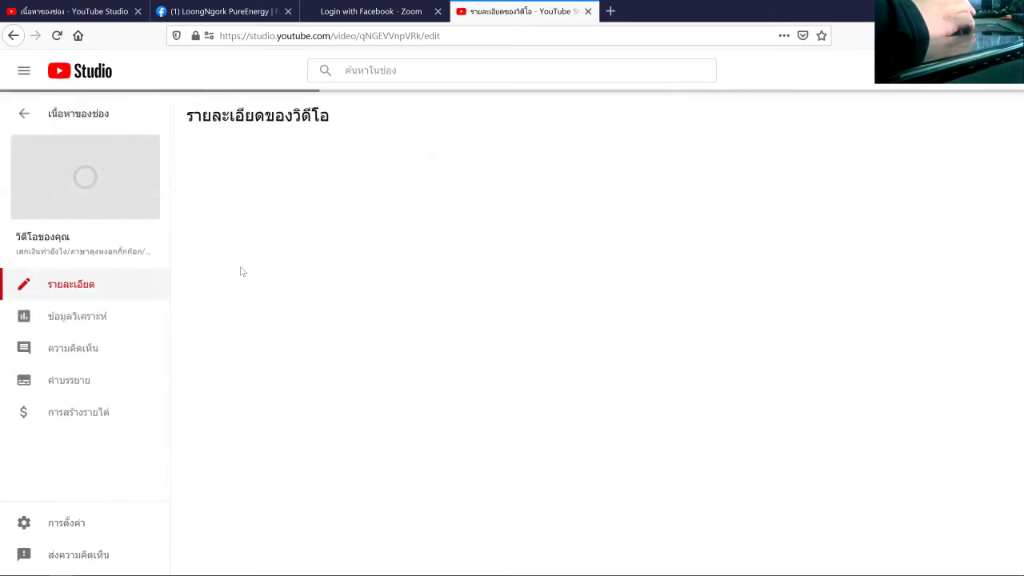
left_click(82, 384)
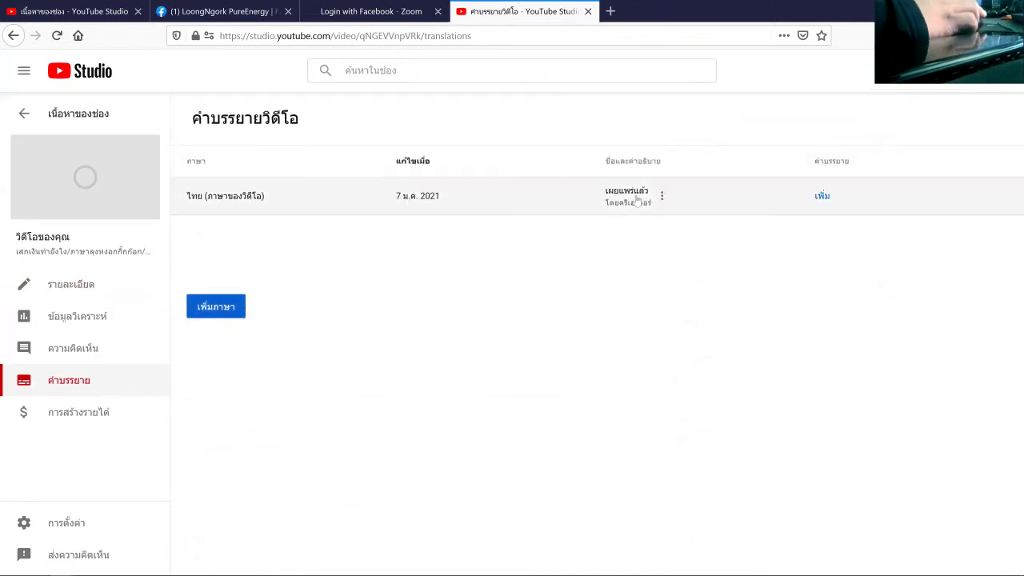
left_click(825, 197)
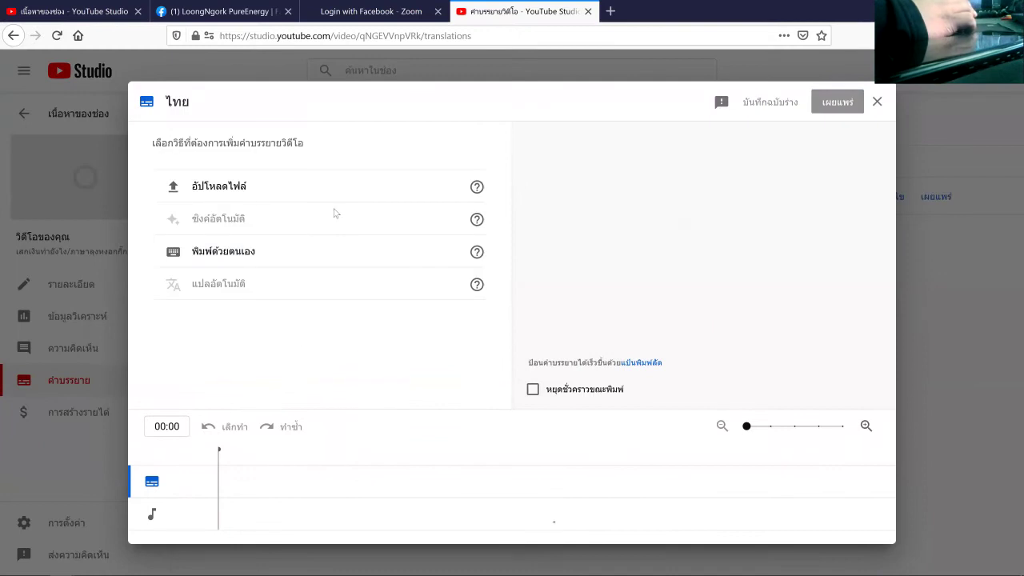
Upload the caption file caption.th_TH(4).srt from the Downloads folder as Thai captions with timing (กำกับเวลา)
left_click(221, 192)
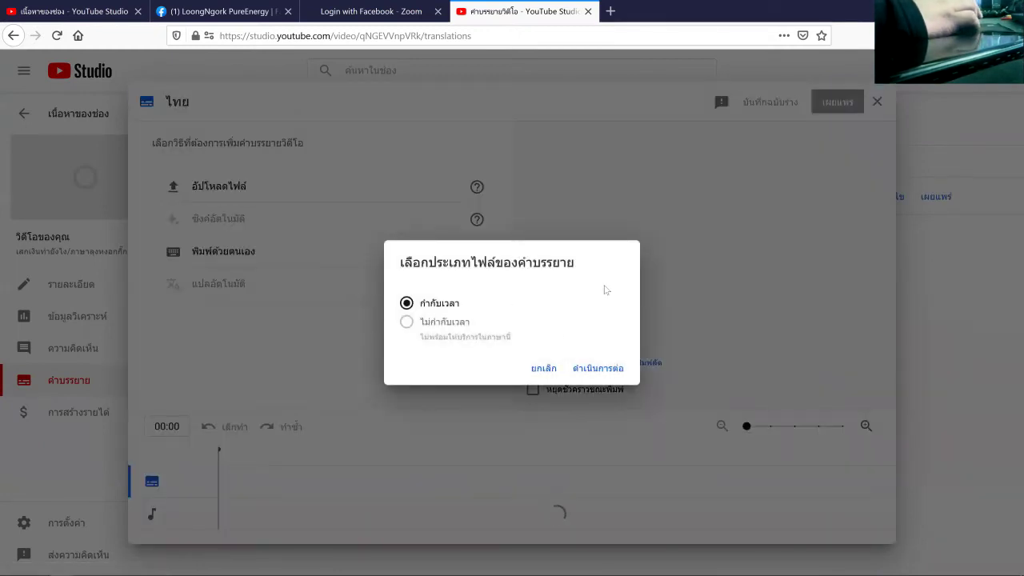
left_click(598, 368)
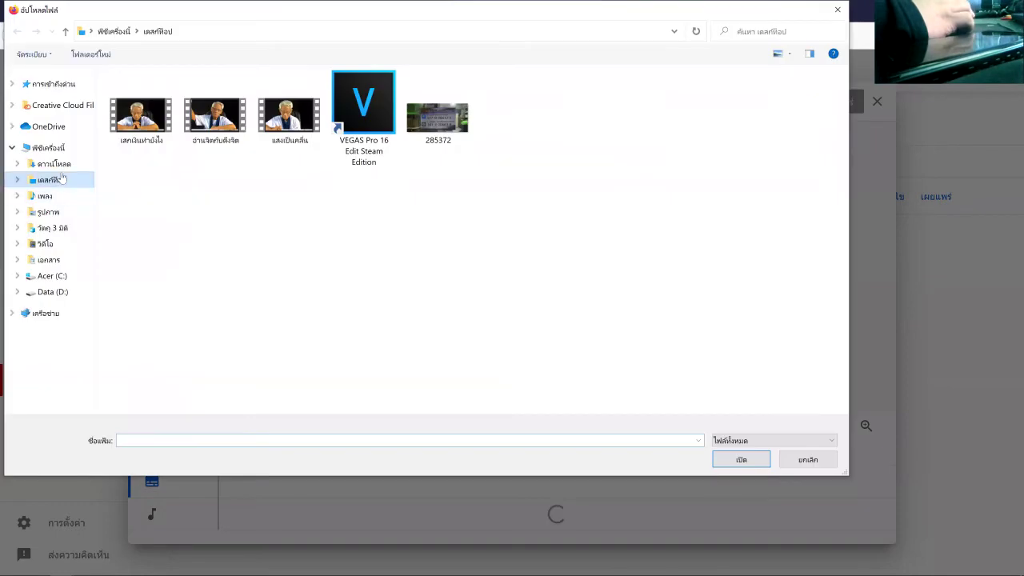
left_click(60, 166)
left_click(116, 154)
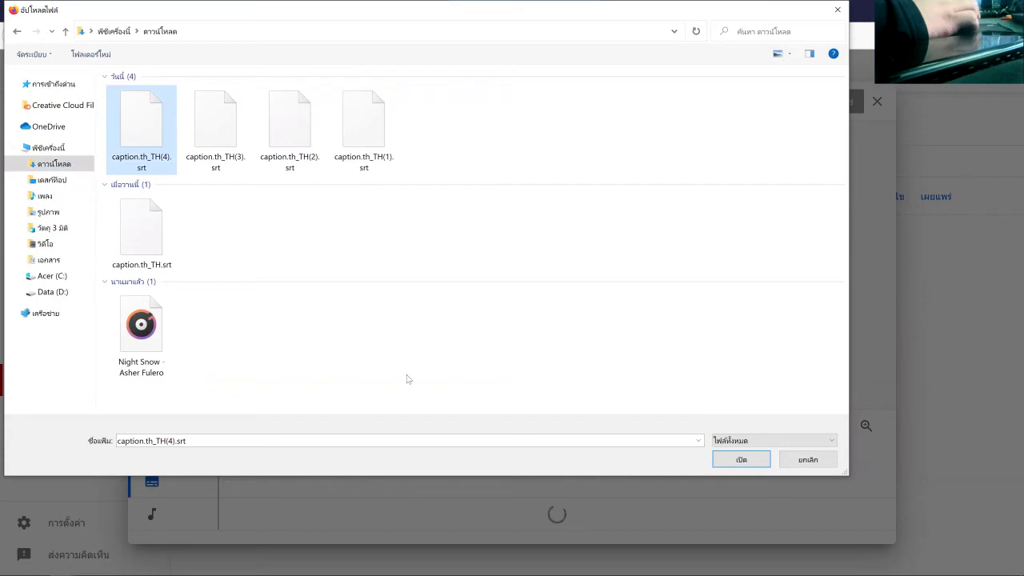
left_click(741, 460)
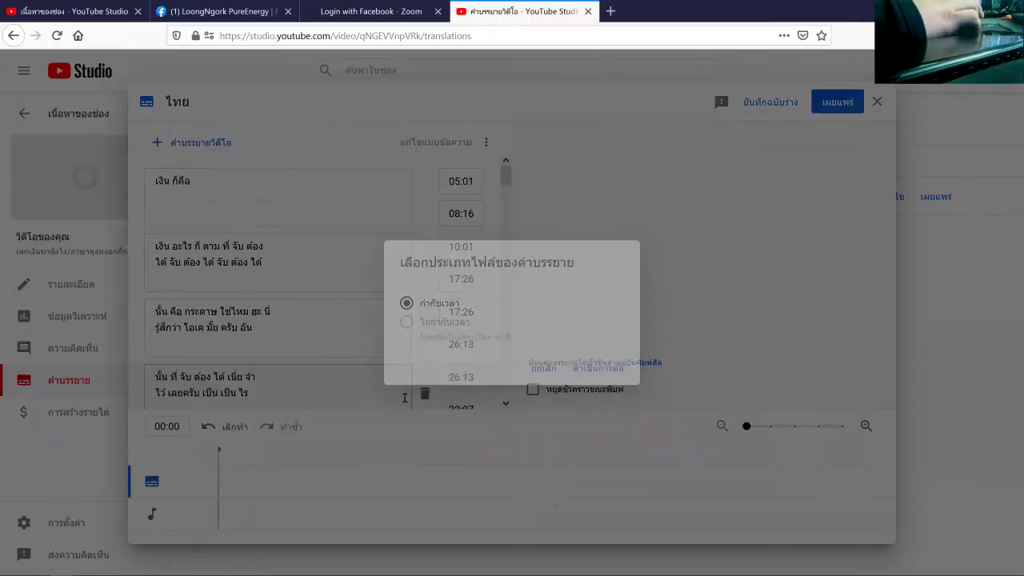
Review the imported Thai caption lines through to the end and publish them (เผยแพร่)
scroll(297, 376, "down", 5)
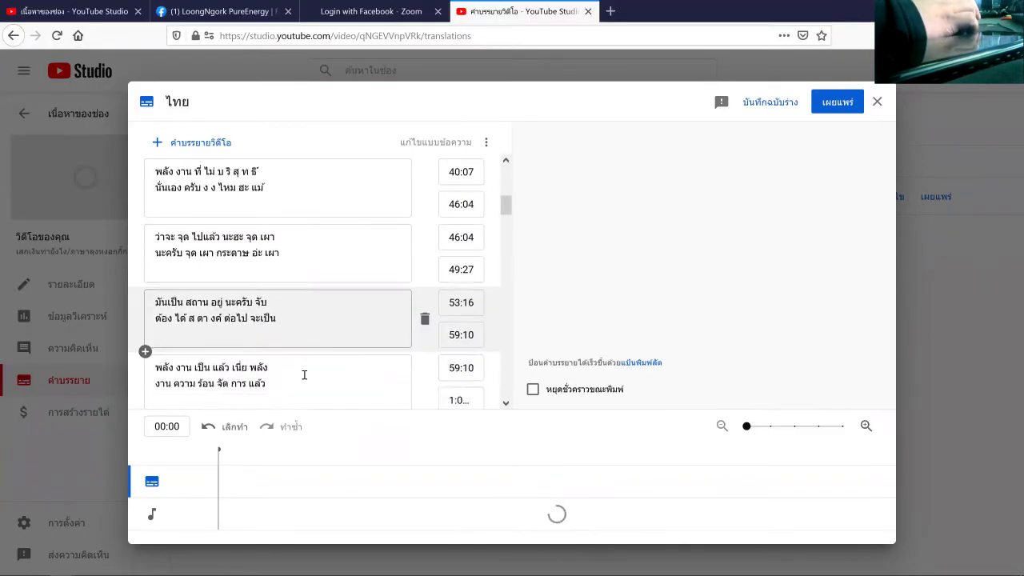
scroll(345, 365, "down", 3)
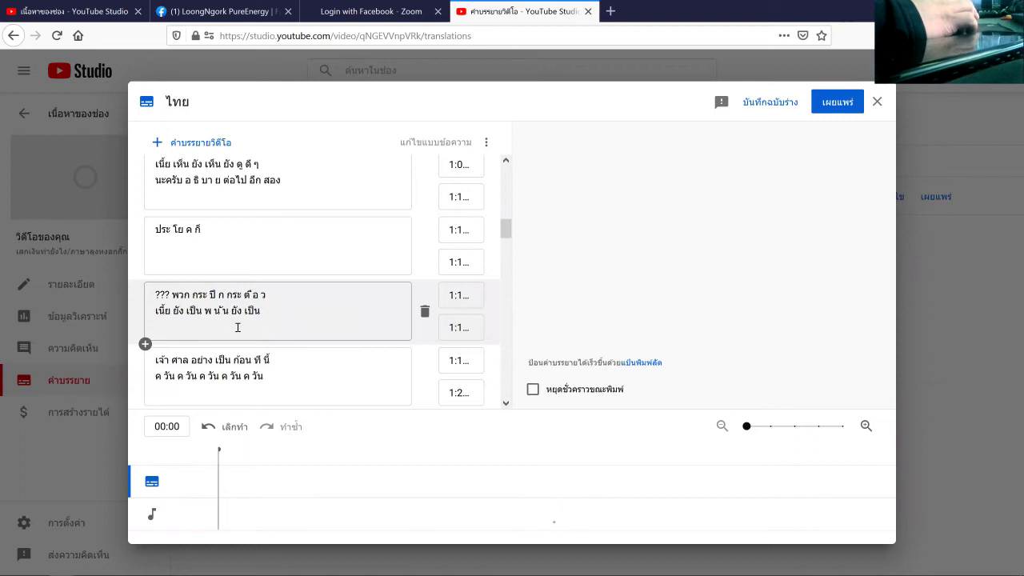
scroll(384, 355, "down", 10)
scroll(385, 354, "down", 1)
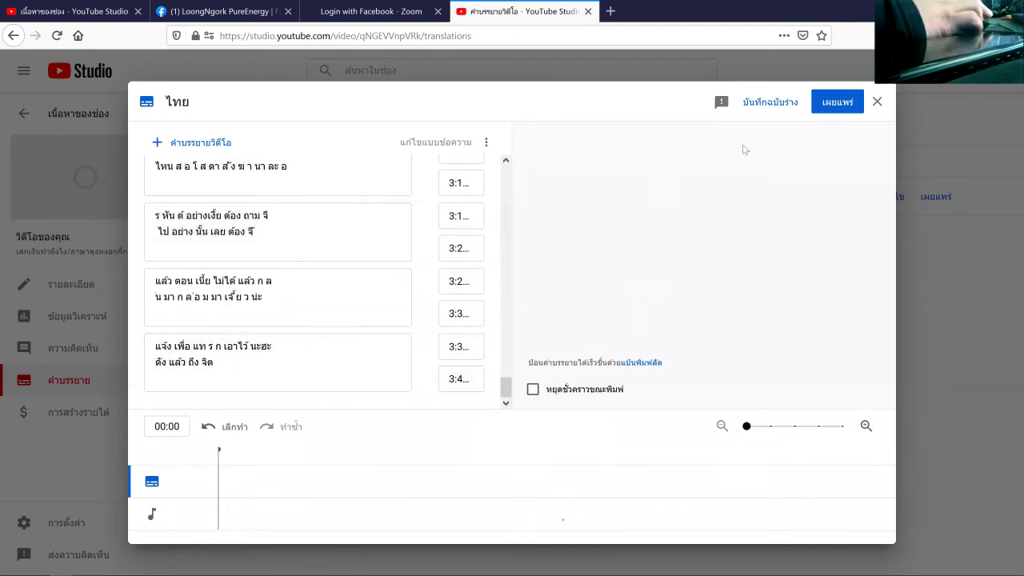
left_click(835, 106)
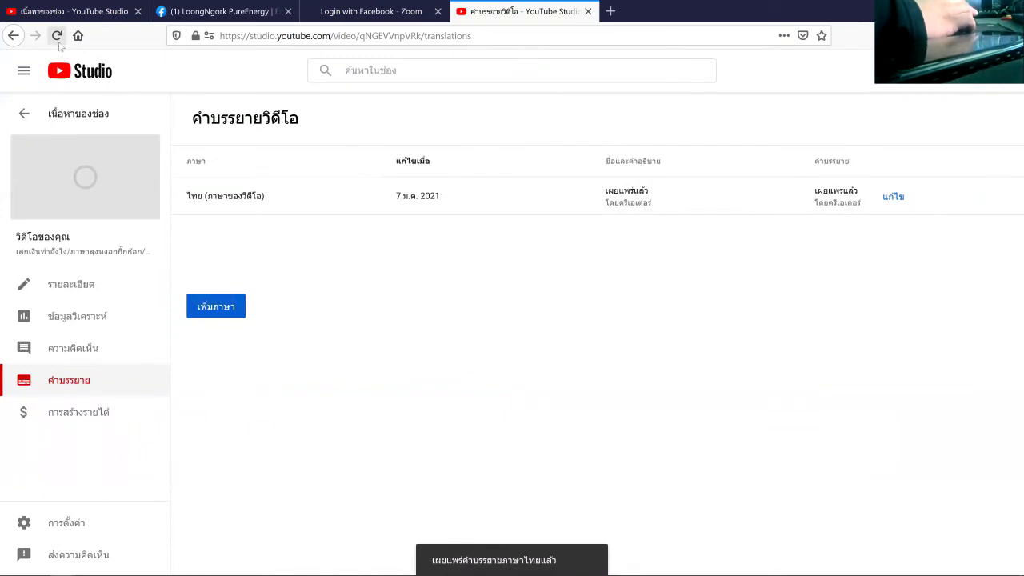
Reload the video's subtitles page repeatedly until the video finishes processing
left_click(57, 42)
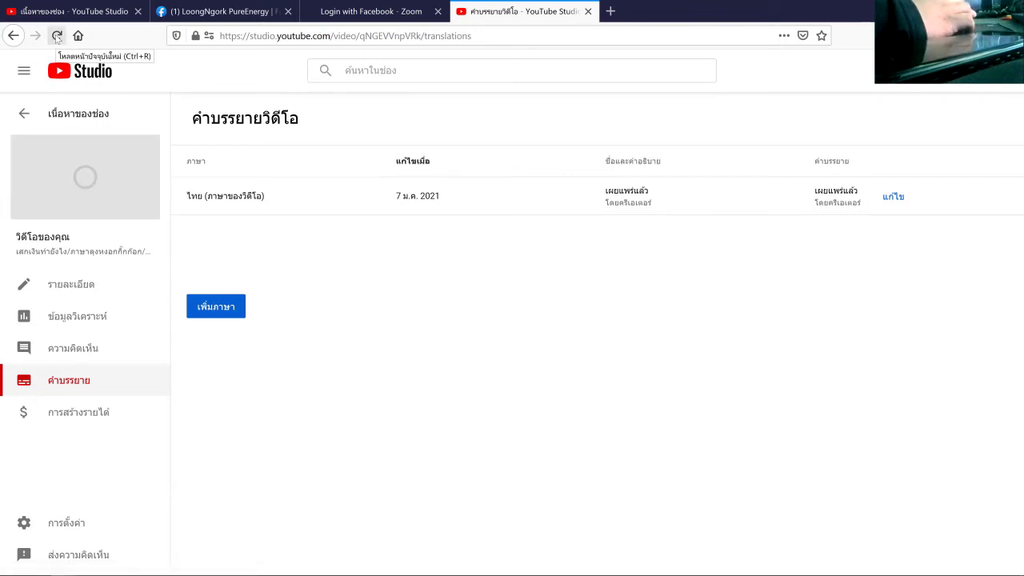
left_click(56, 36)
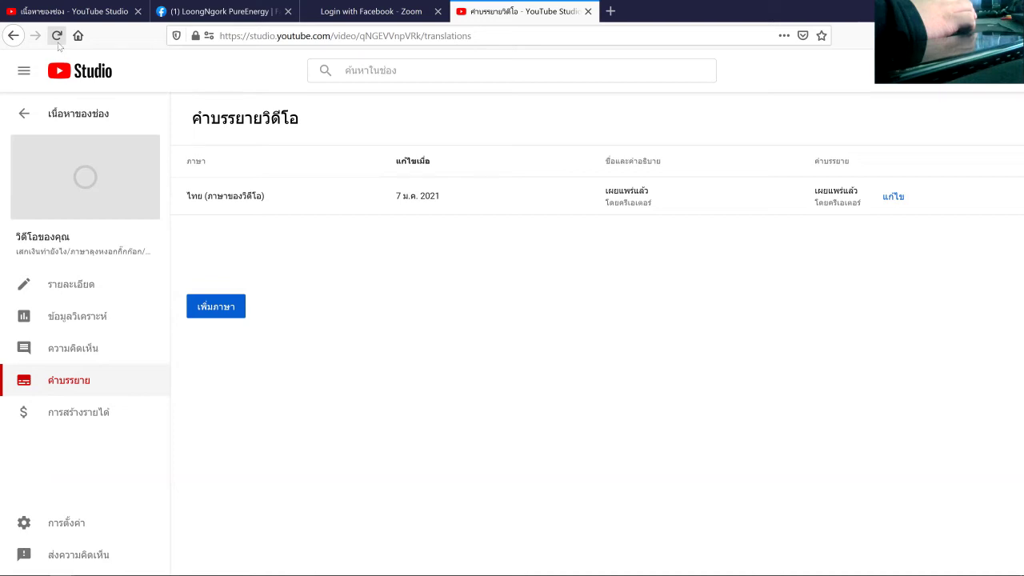
left_click(57, 41)
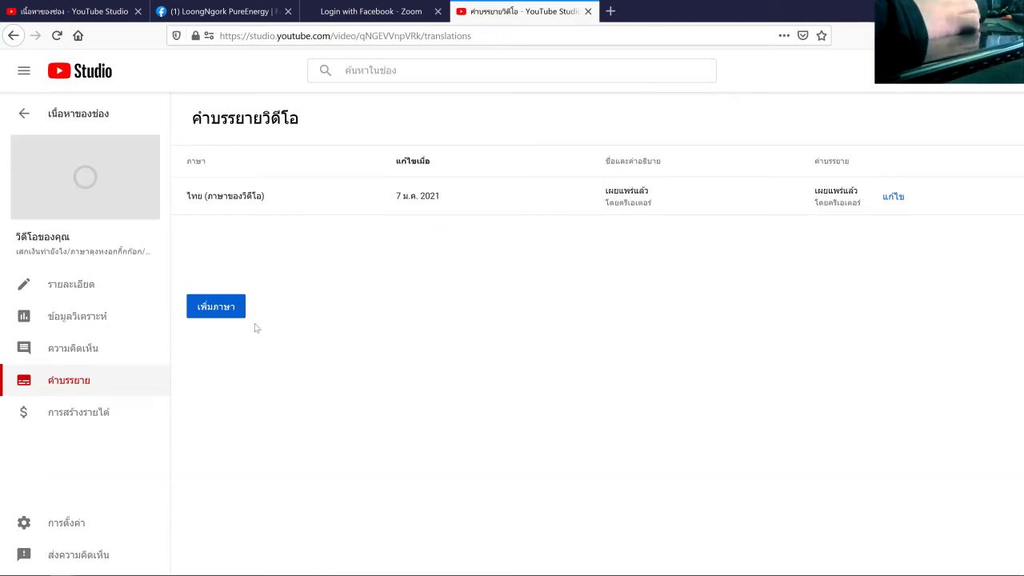
left_click(57, 35)
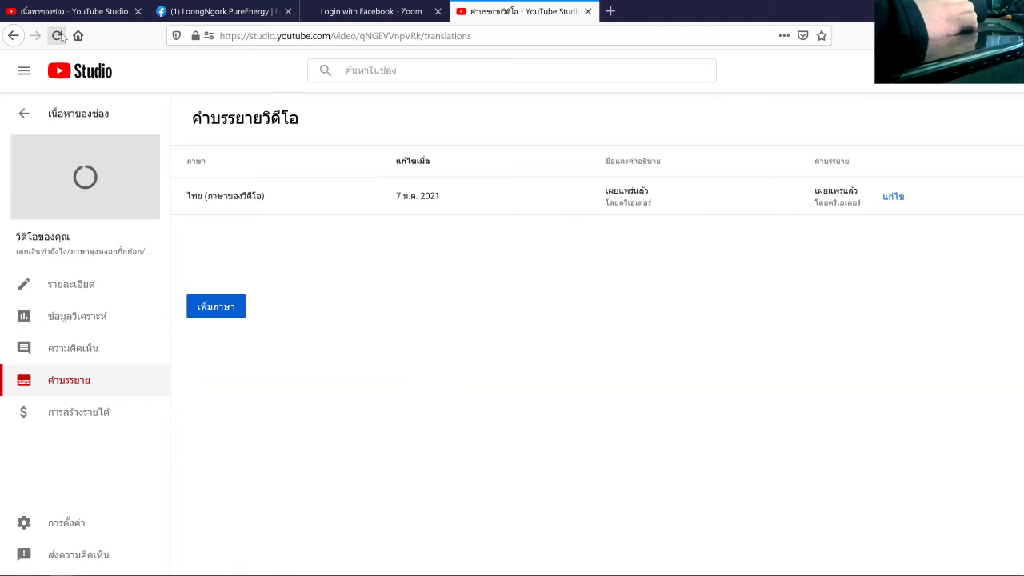
left_click(62, 37)
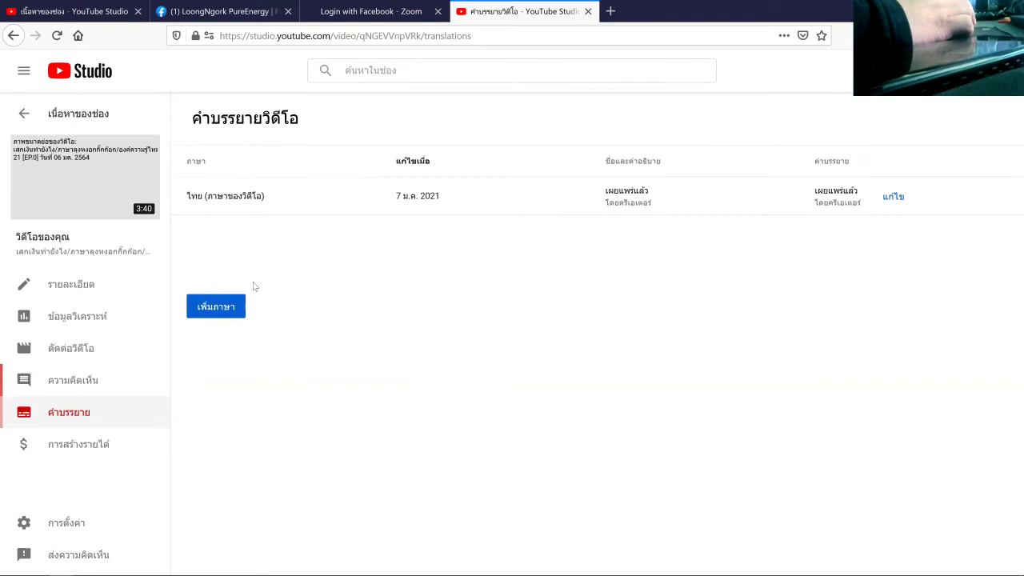
Open the video's YouTube watch page, check the Thai captions at several points through to near the end, and pause playback
left_click(101, 177)
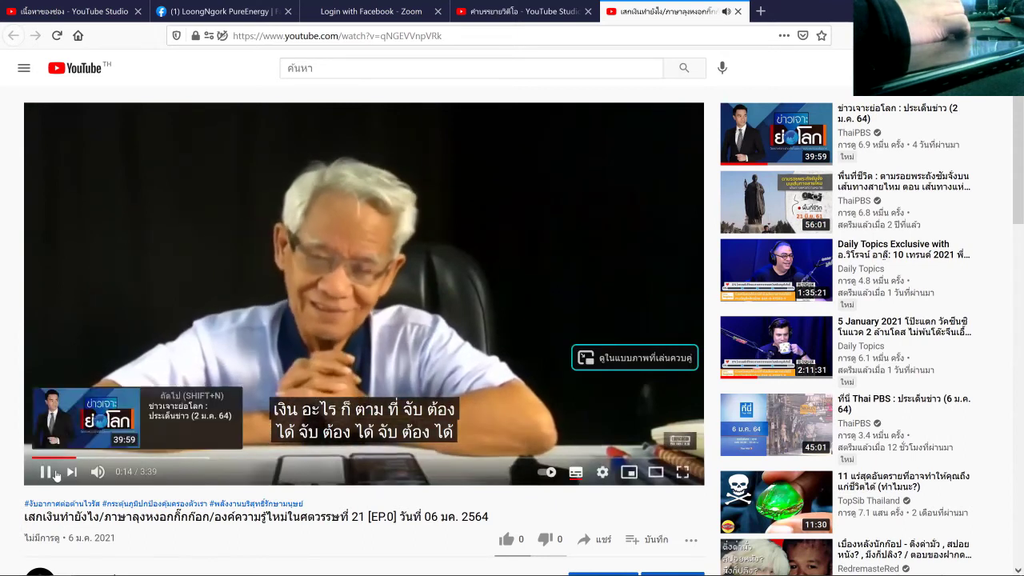
left_click(381, 457)
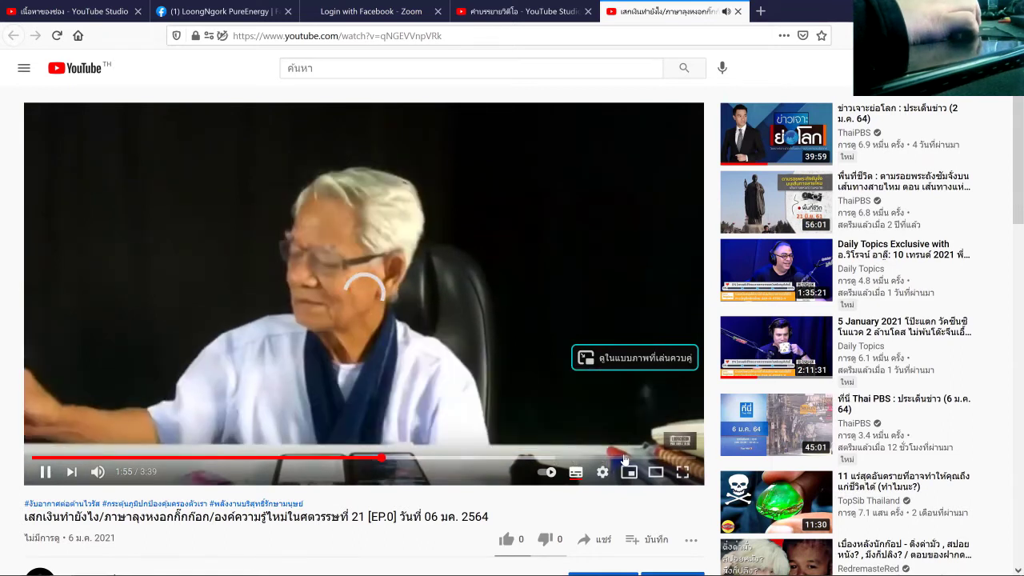
left_click(612, 458)
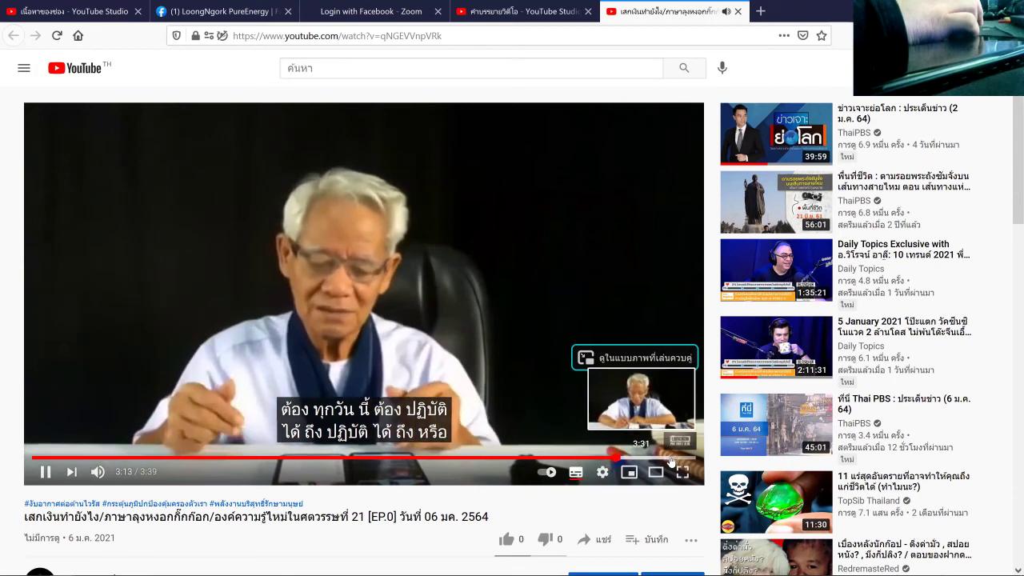
left_click(672, 458)
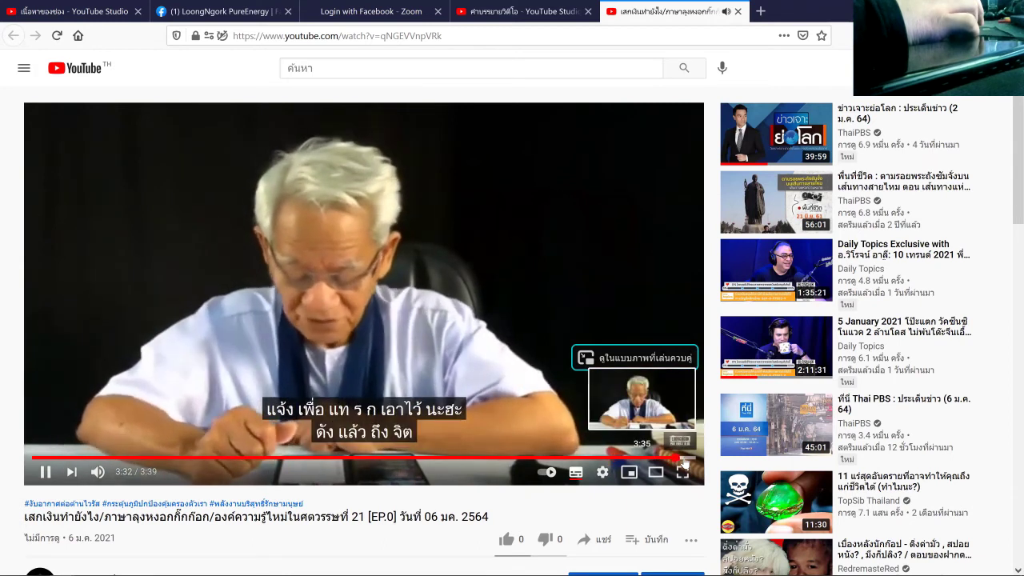
left_click(663, 459)
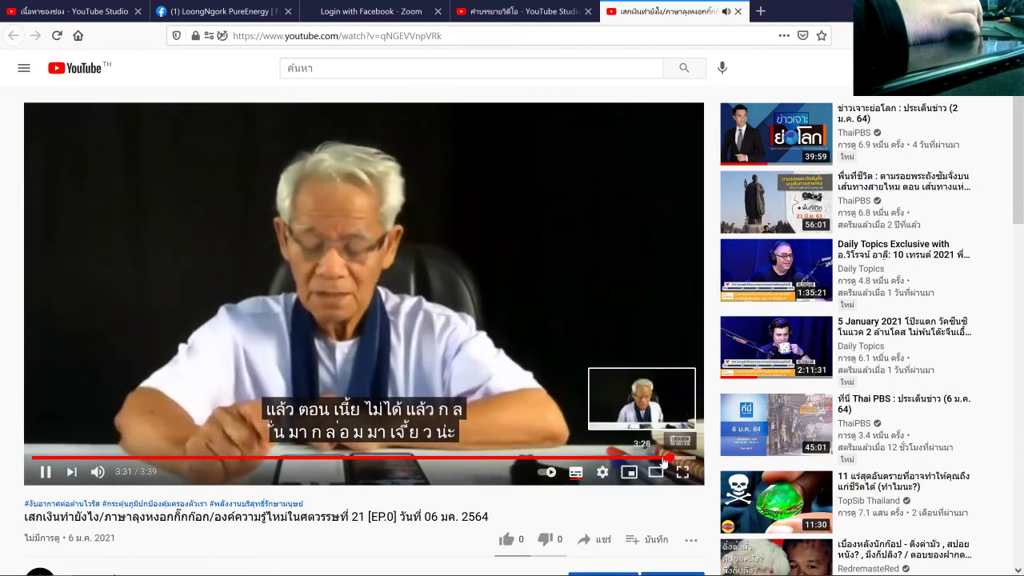
left_click(45, 472)
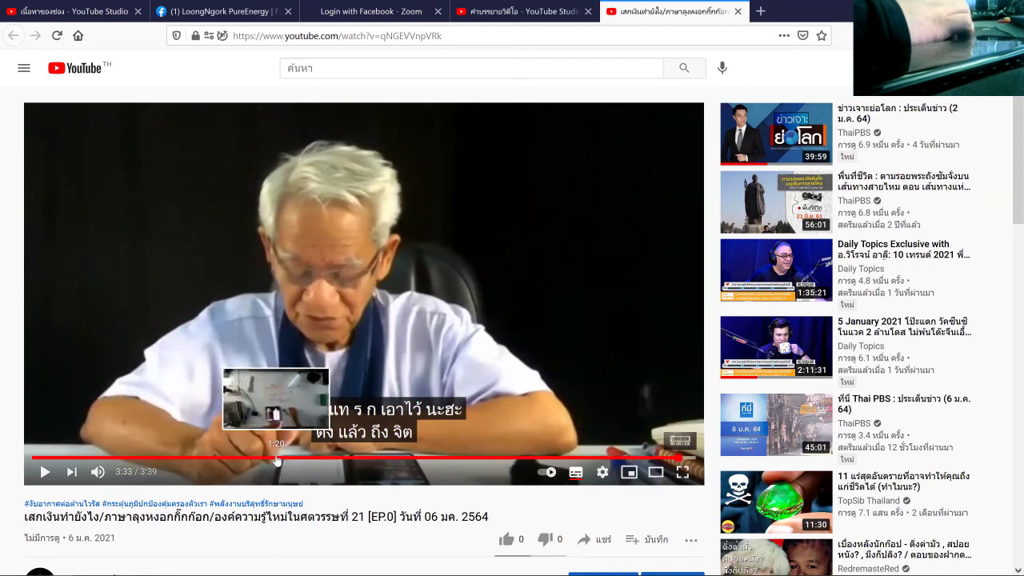
Copy the web address of the video's YouTube watch page
left_click(516, 36)
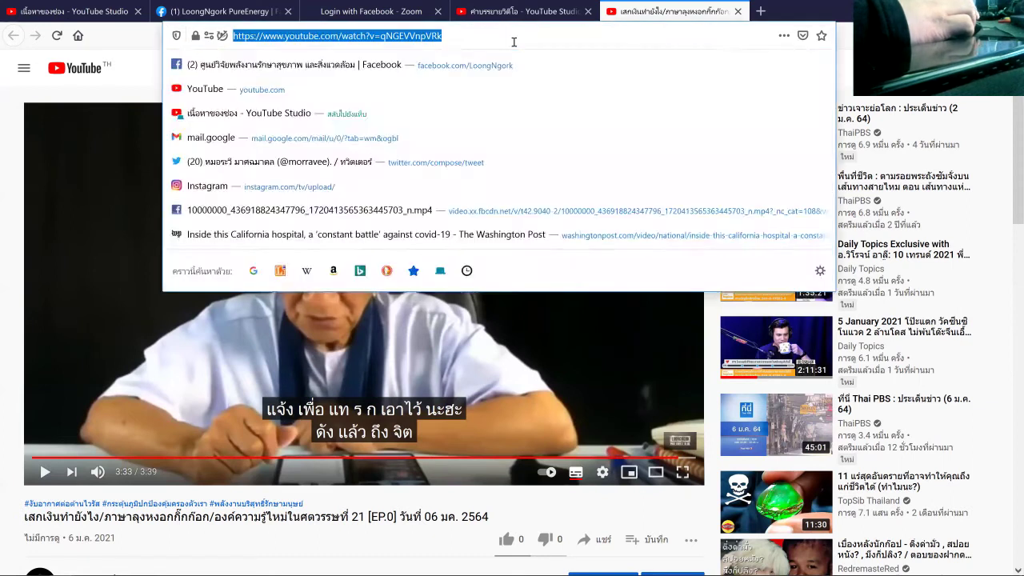
right_click(520, 40)
left_click(530, 74)
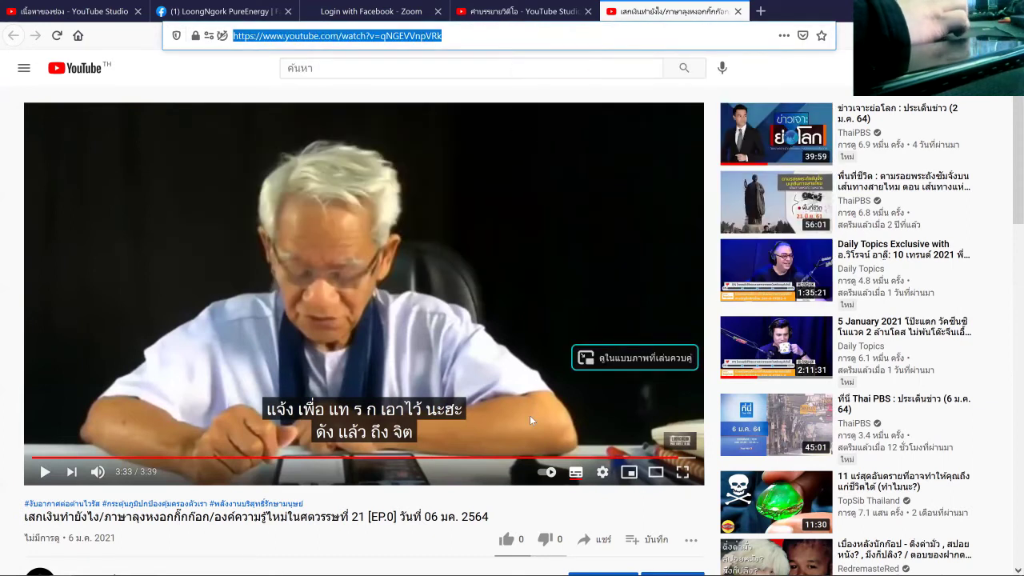